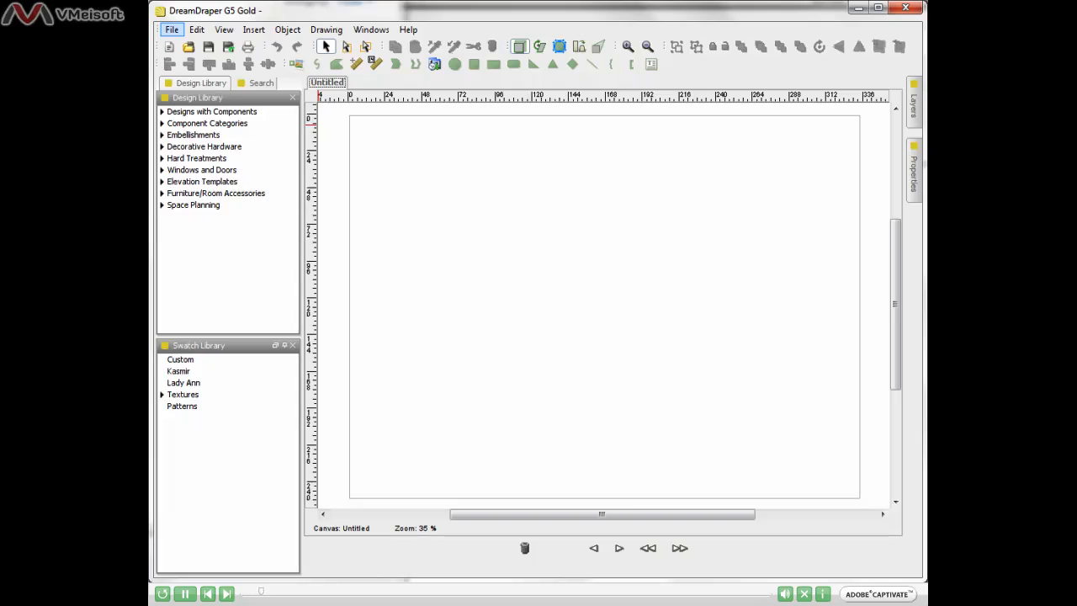
- Open the Baker-den floor plan and select the room shape to check whether it is locked
click(172, 29)
mouse_move(202, 237)
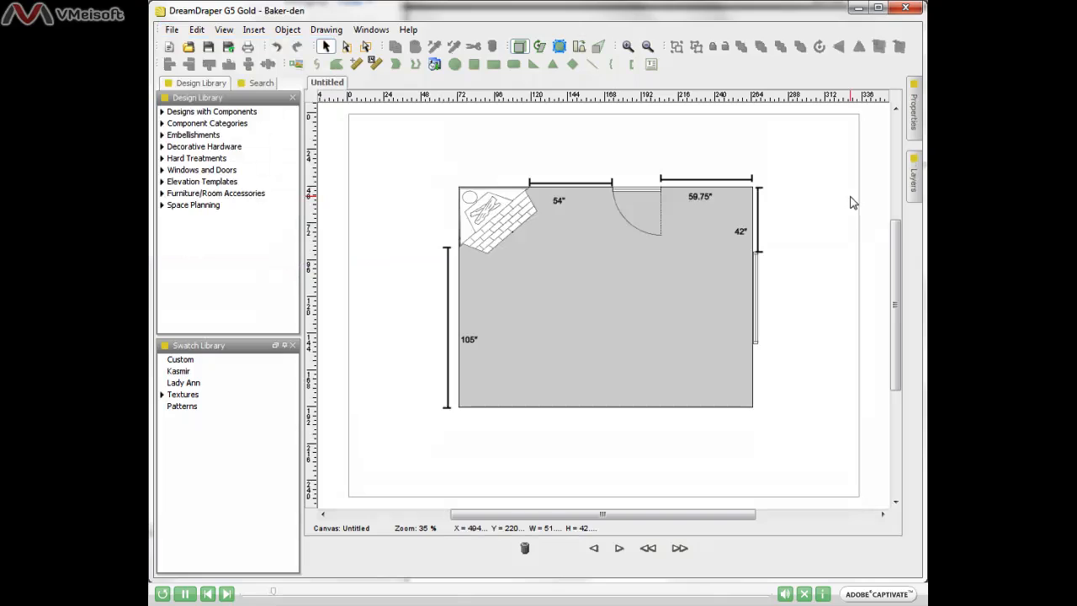
click(592, 293)
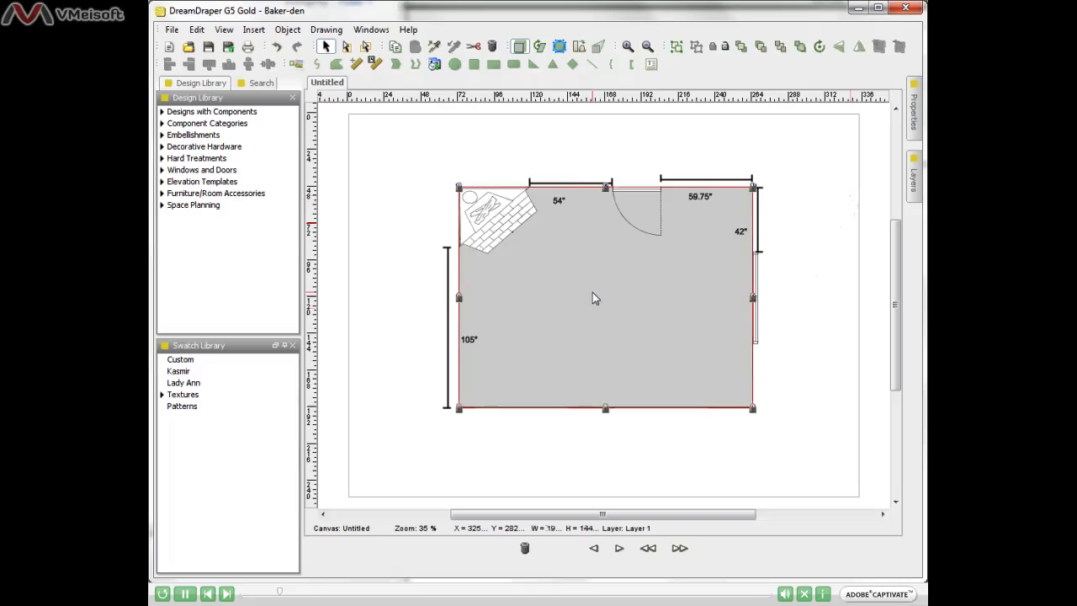
click(806, 274)
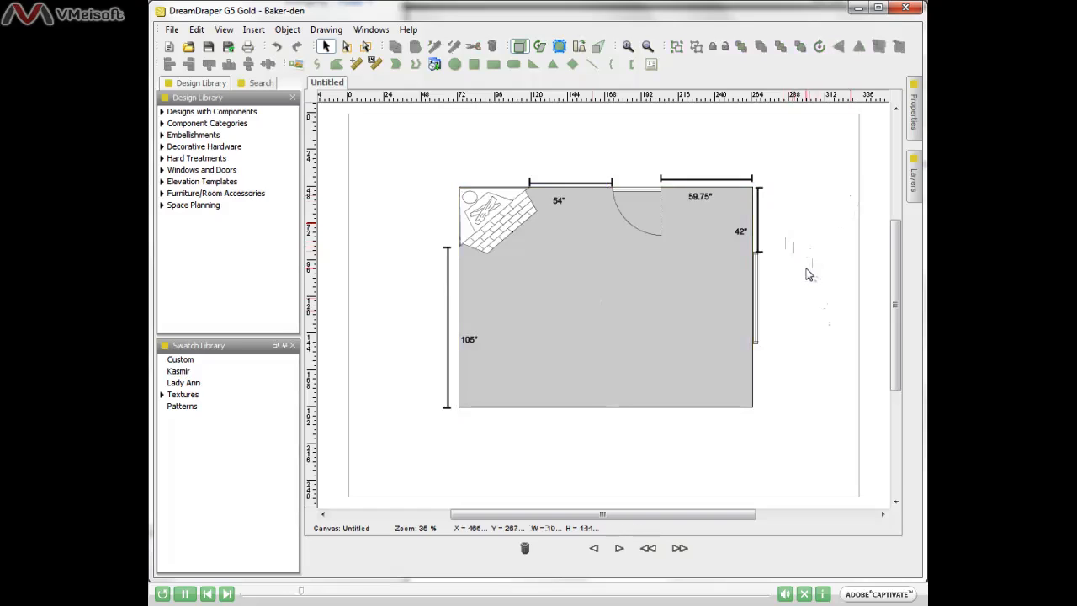
- Lock the corner fireplace, the door and the window together, and clear the selection
click(760, 296)
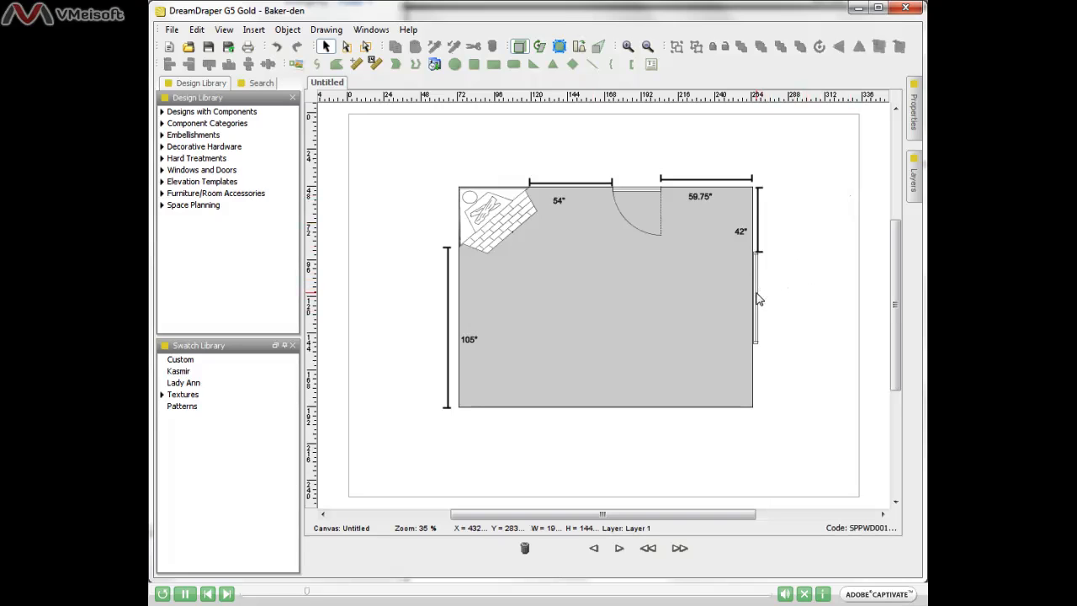
click(642, 195)
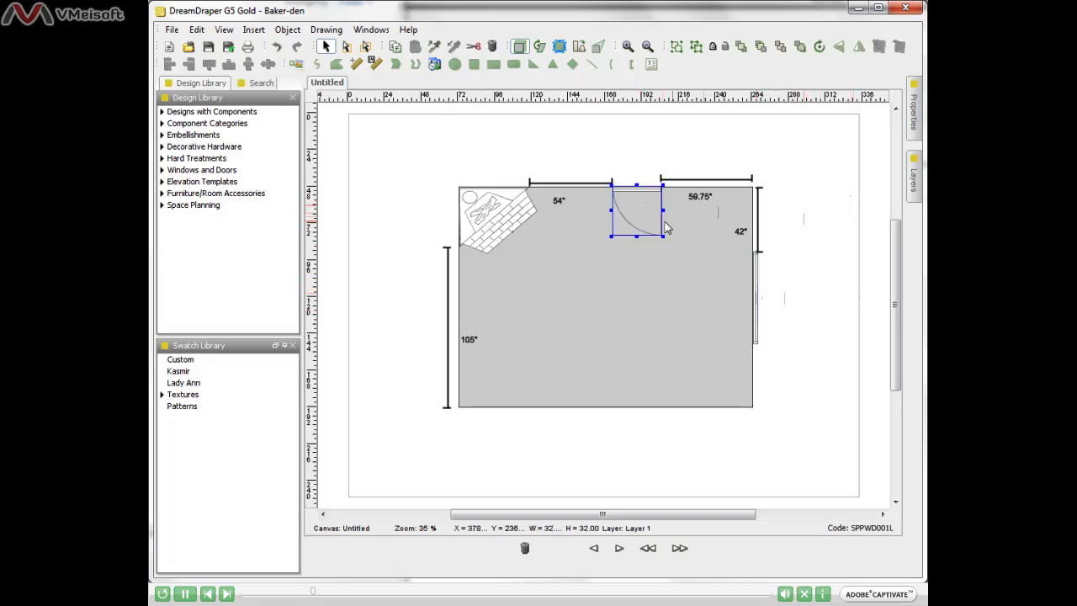
click(490, 217)
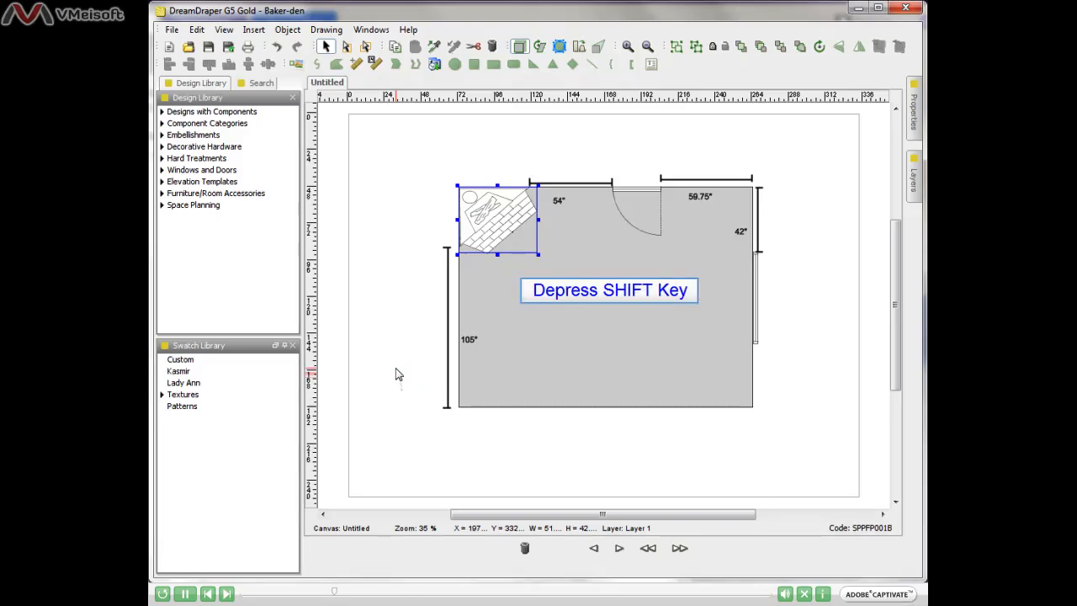
shift+click(642, 197)
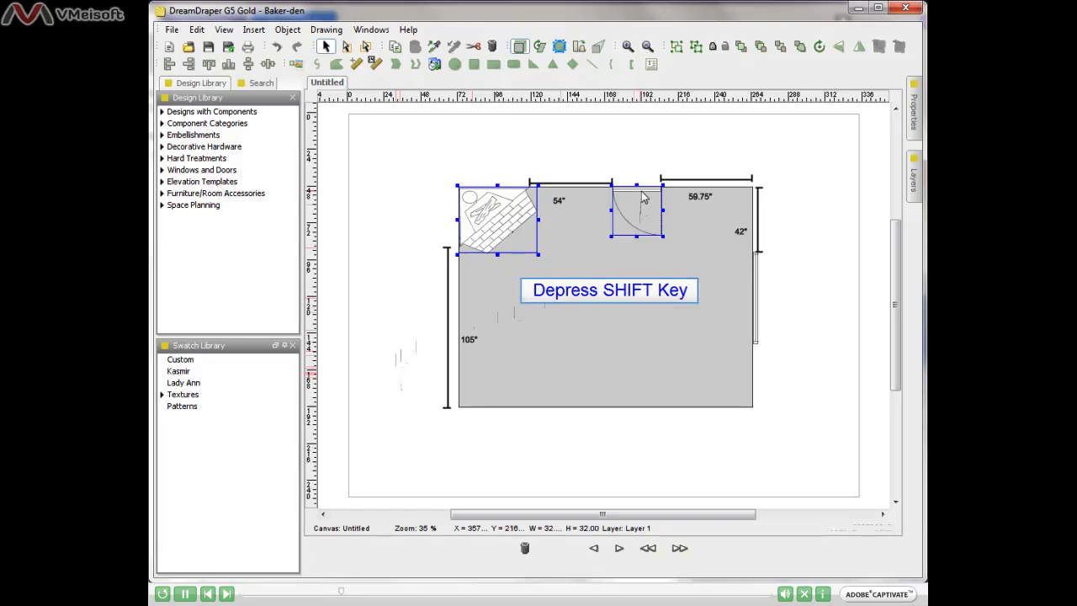
shift+click(755, 273)
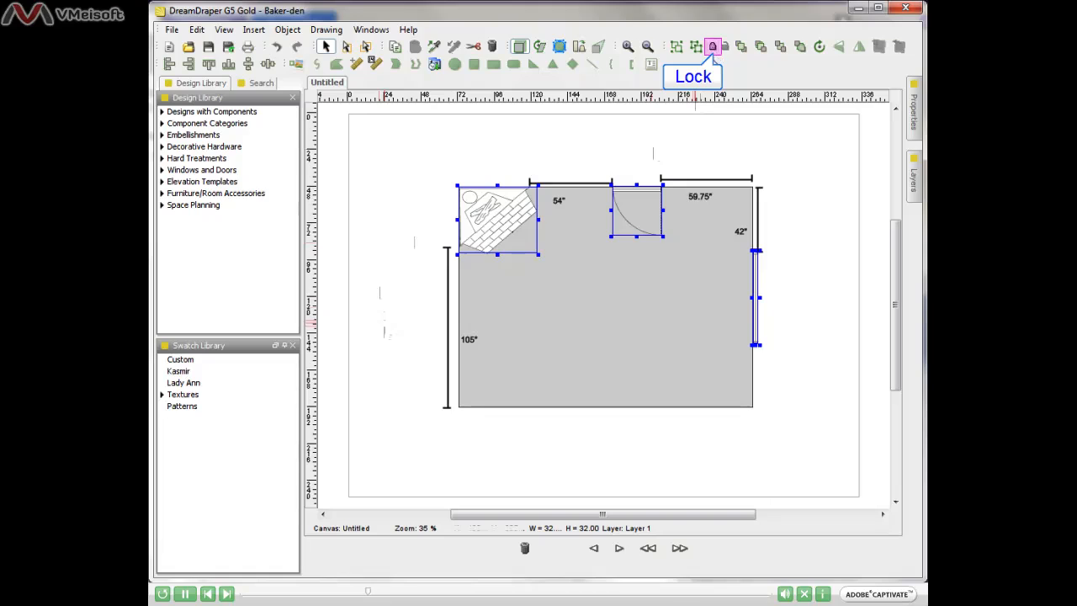
click(711, 48)
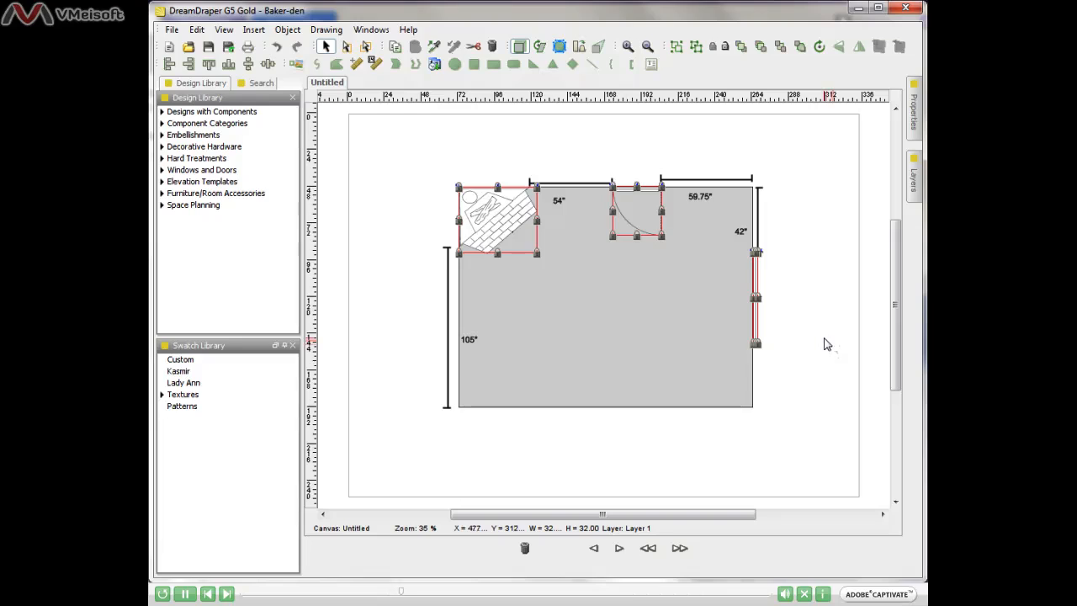
click(447, 426)
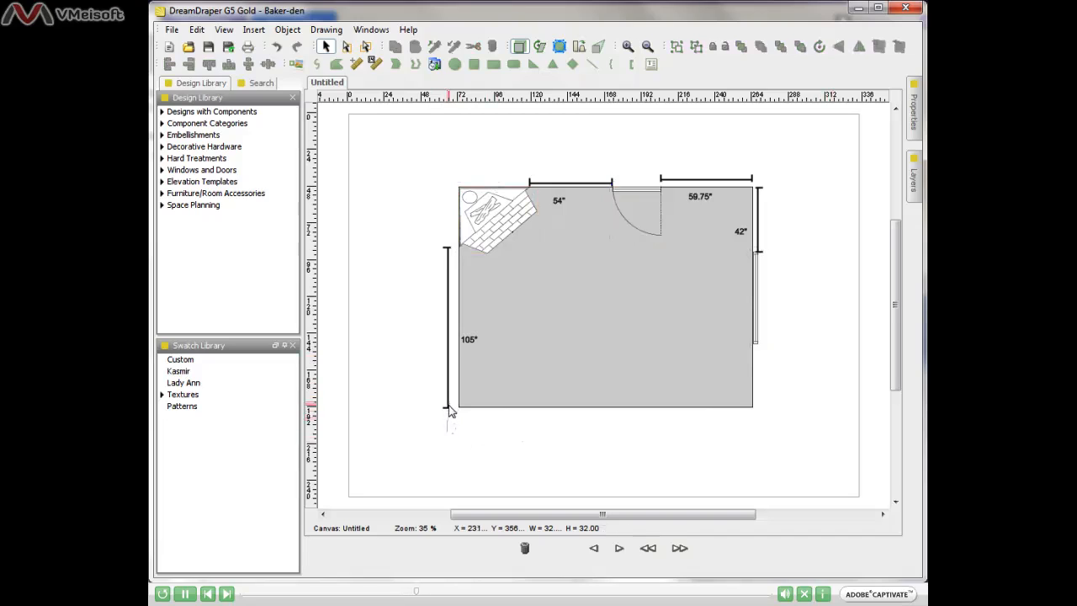
- Delete the 105" dimension beside the room's left wall
click(447, 410)
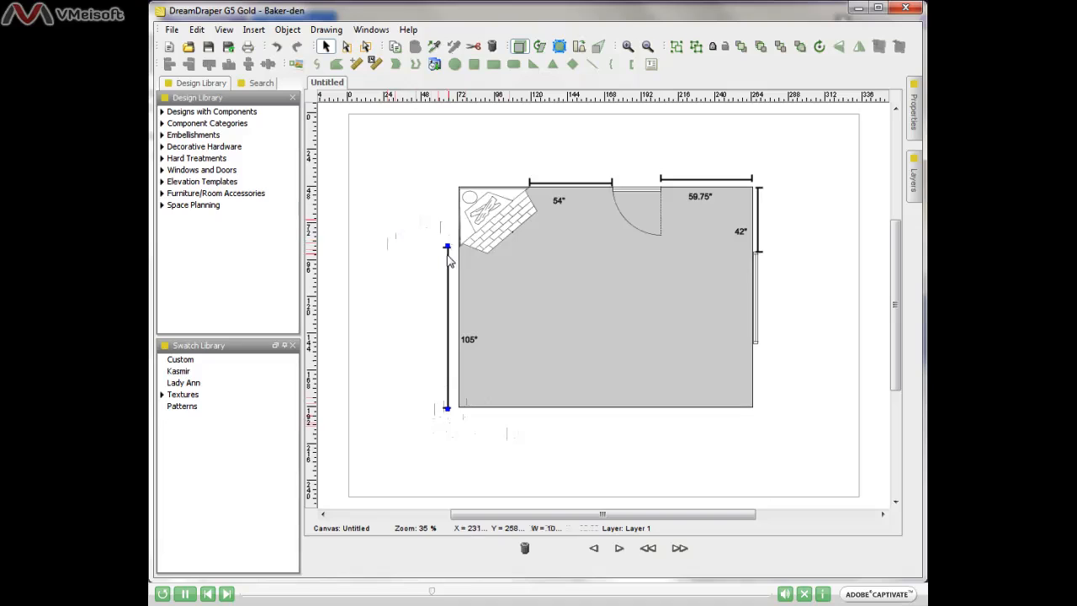
click(387, 285)
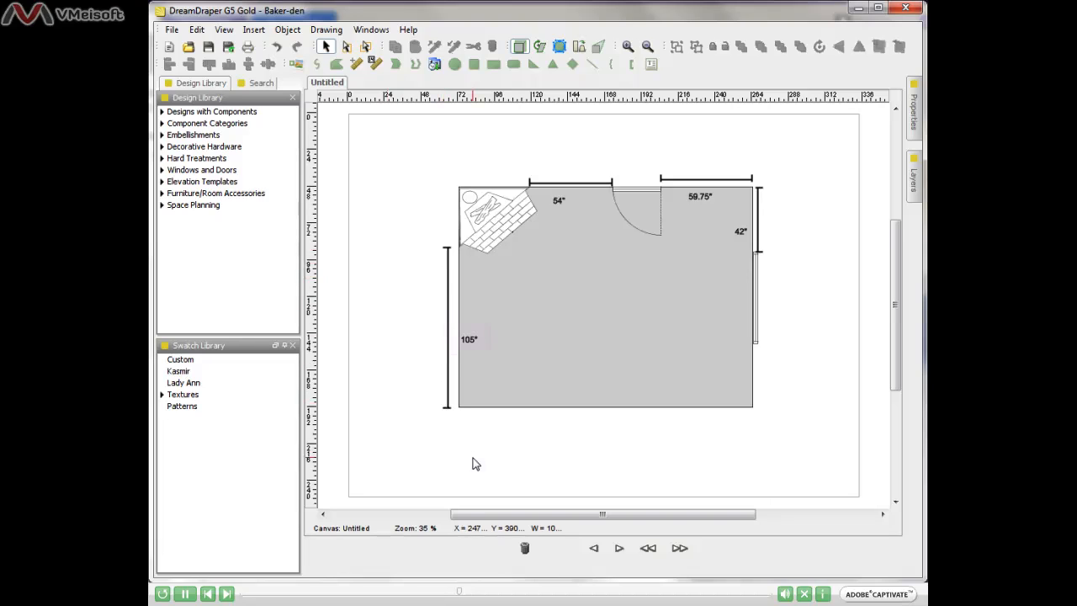
click(469, 340)
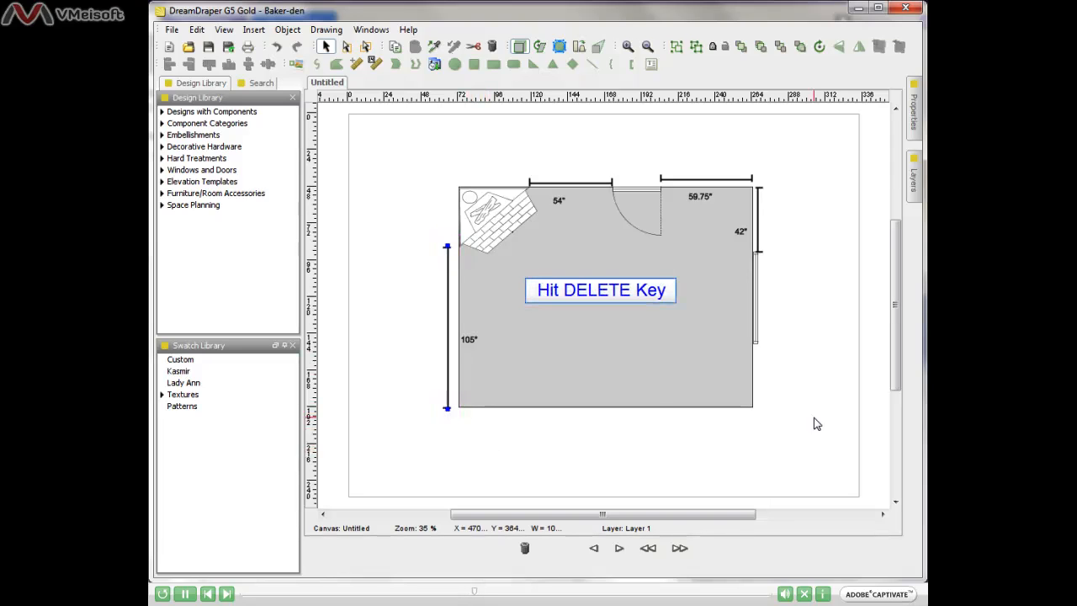
key(Delete)
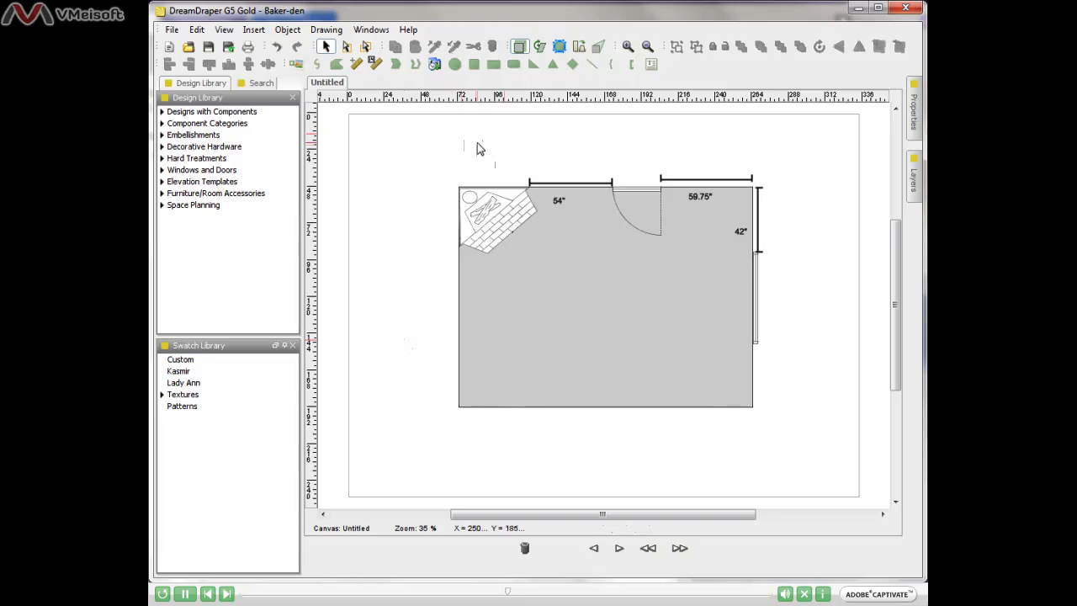
- Box-select the 54" and 59.75" dimensions along the room's upper wall, and clear the selection
drag(477, 144, 780, 228)
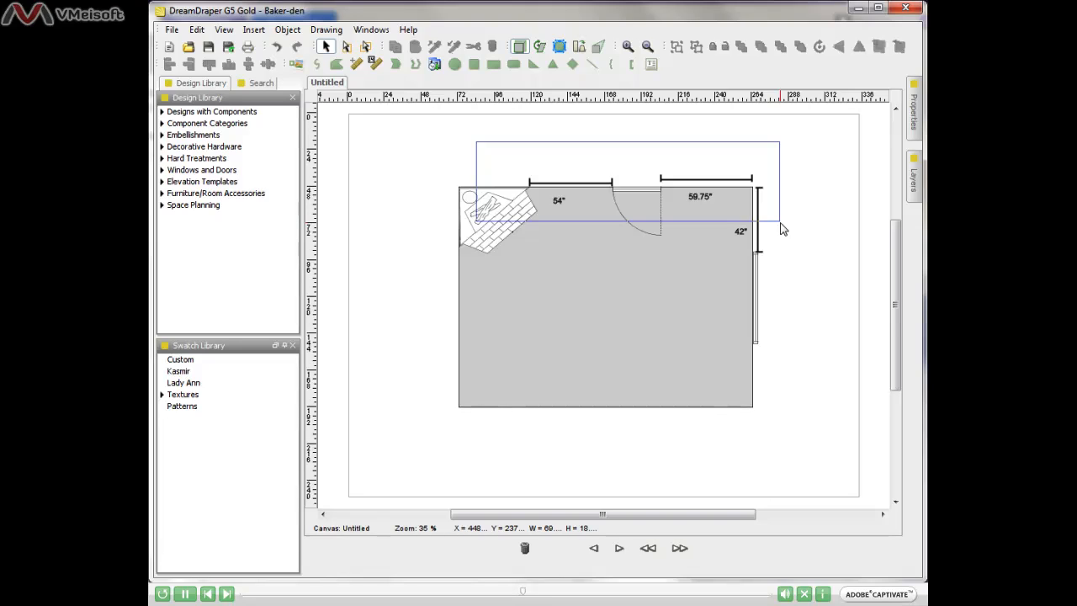
drag(781, 228, 782, 229)
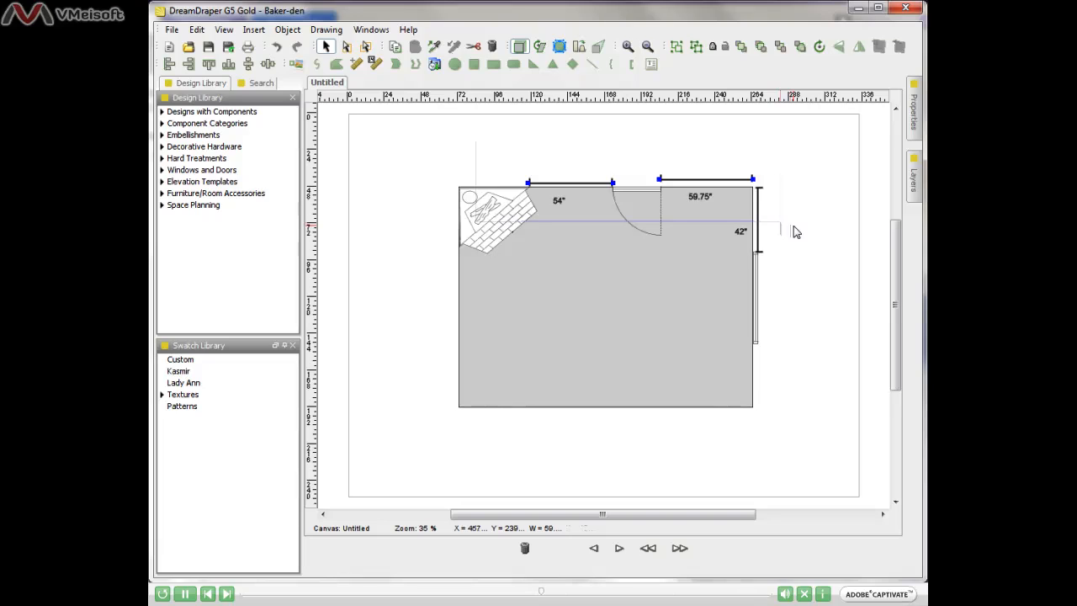
click(791, 153)
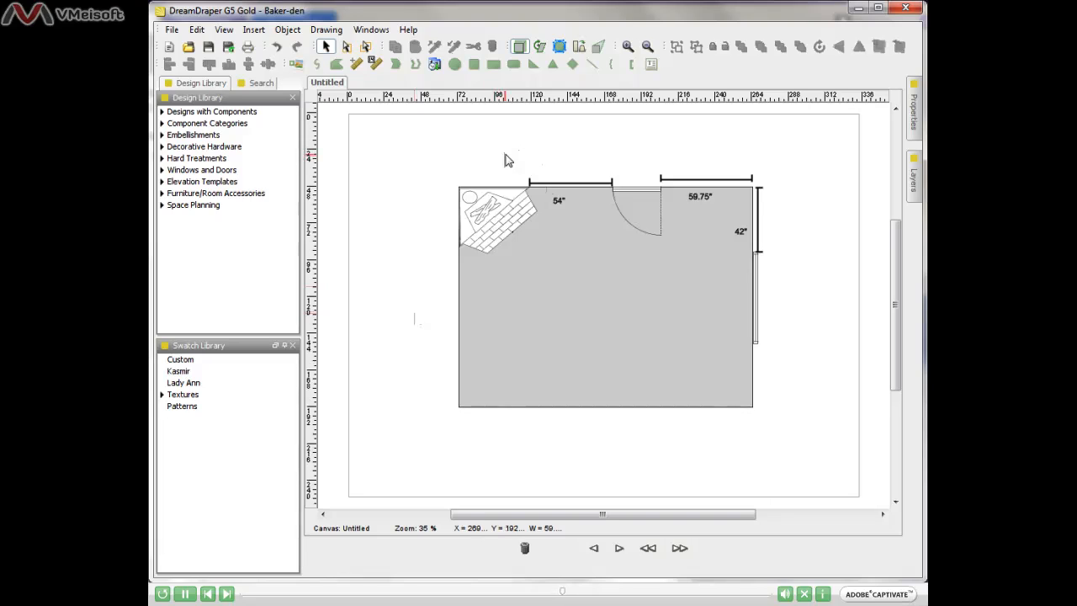
- Try a shallow selection box that does not fully enclose the upper wall's dimension labels, repeat it with both fully enclosed, and clear the selection
drag(505, 156, 572, 172)
drag(609, 181, 765, 195)
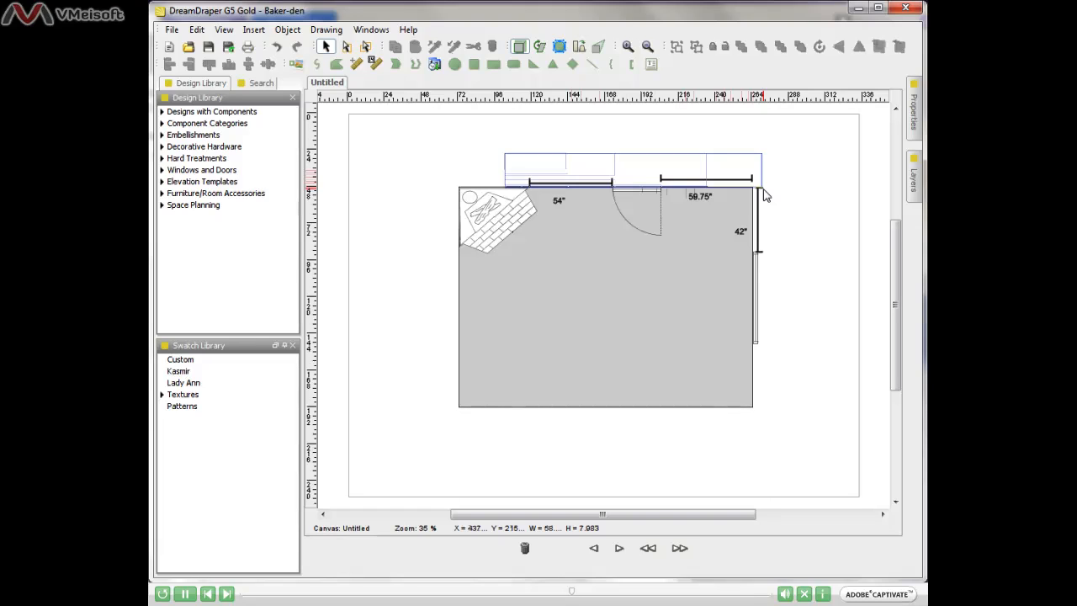
drag(766, 195, 766, 199)
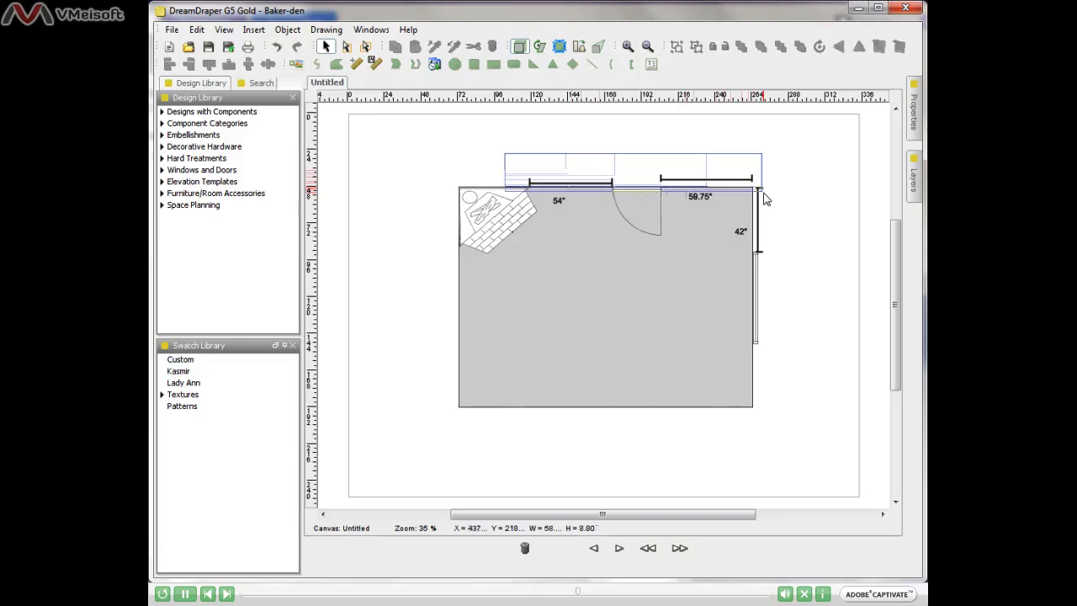
mouse_move(765, 198)
mouse_down()
mouse_move(760, 215)
mouse_move(759, 203)
mouse_up()
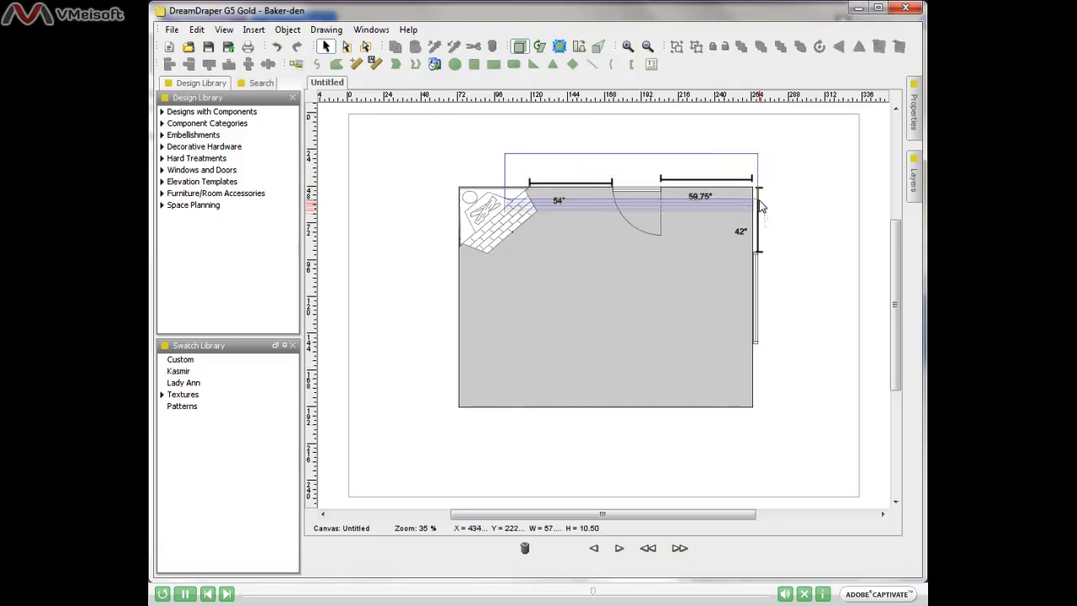
drag(760, 201, 760, 201)
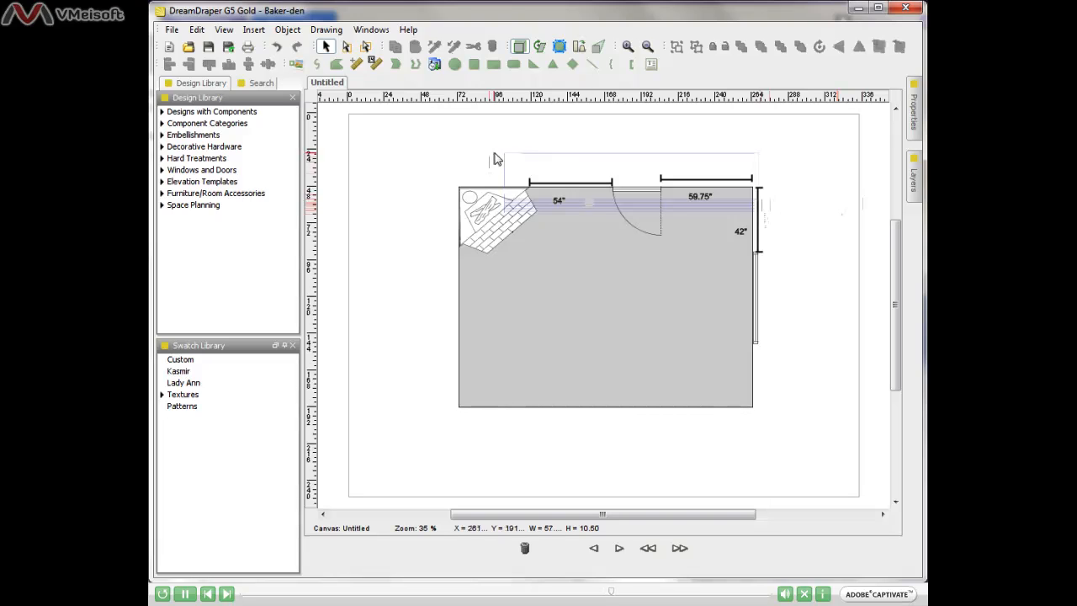
mouse_move(494, 158)
mouse_down()
mouse_move(649, 202)
mouse_move(777, 212)
mouse_move(792, 228)
mouse_move(787, 221)
mouse_up()
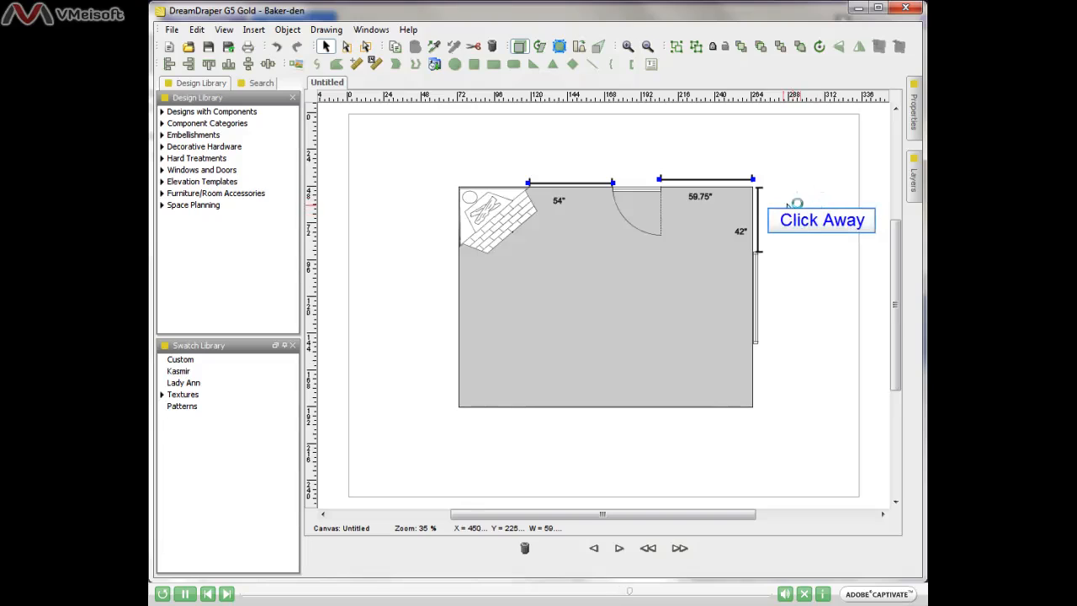
click(801, 214)
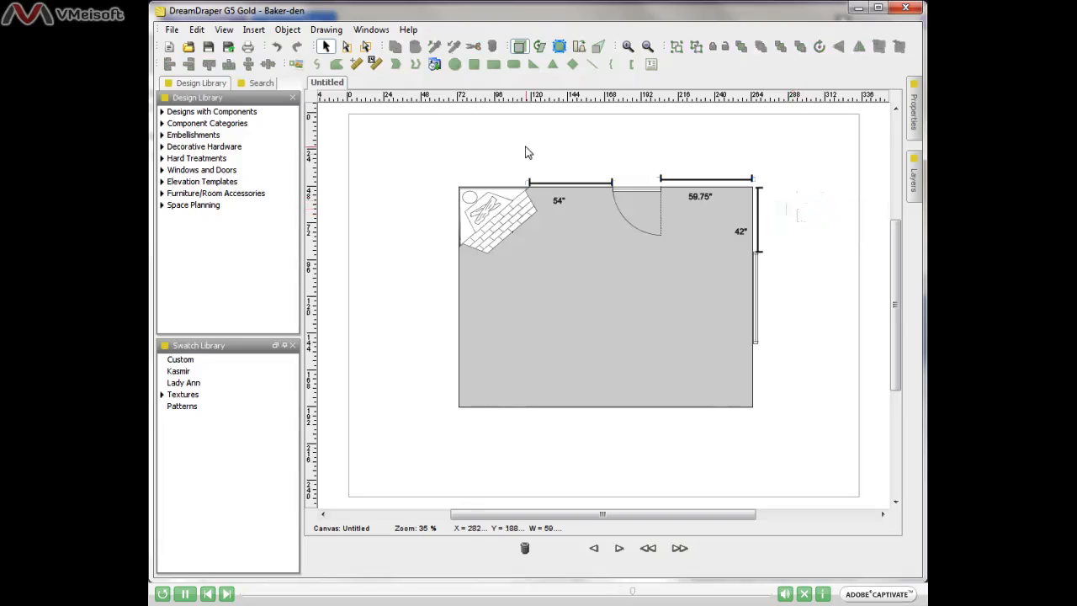
- Box-select the door together with the 54", 59.75" and 42" dimensions, and clear the selection
drag(508, 147, 789, 264)
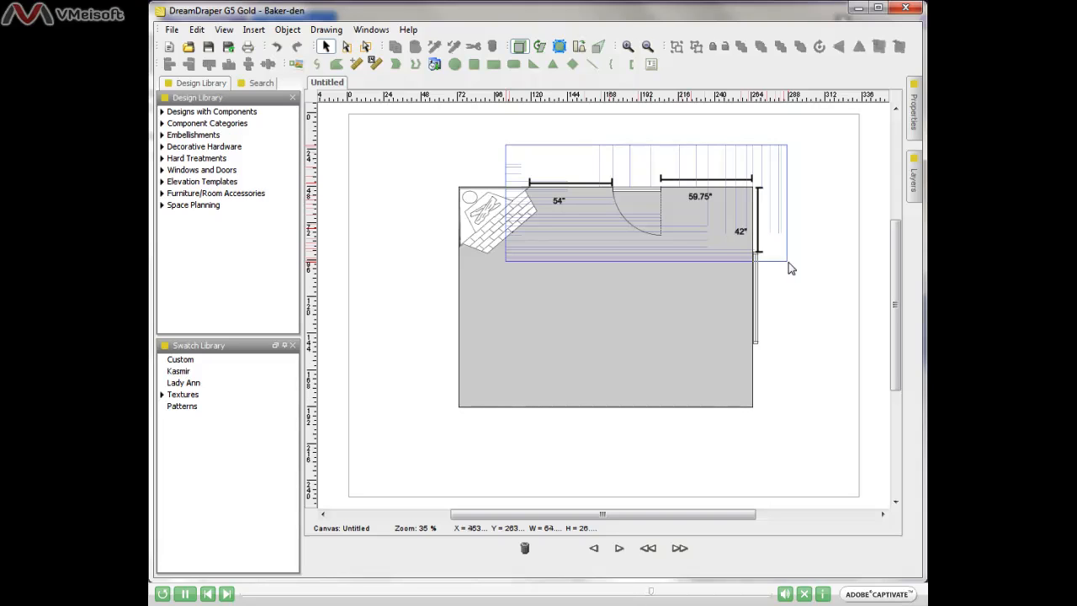
drag(789, 267, 792, 267)
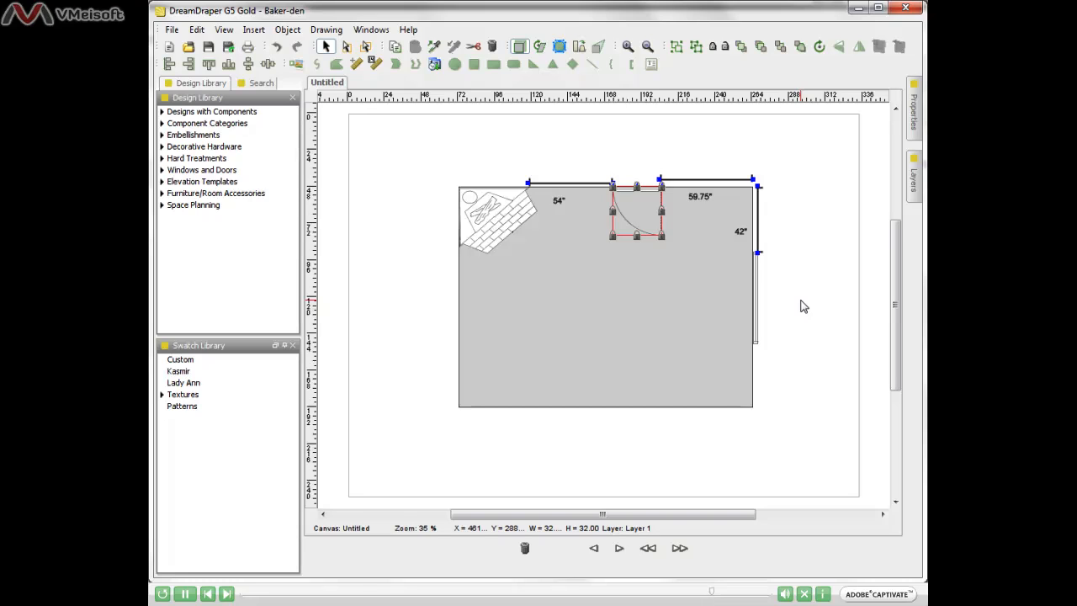
click(797, 161)
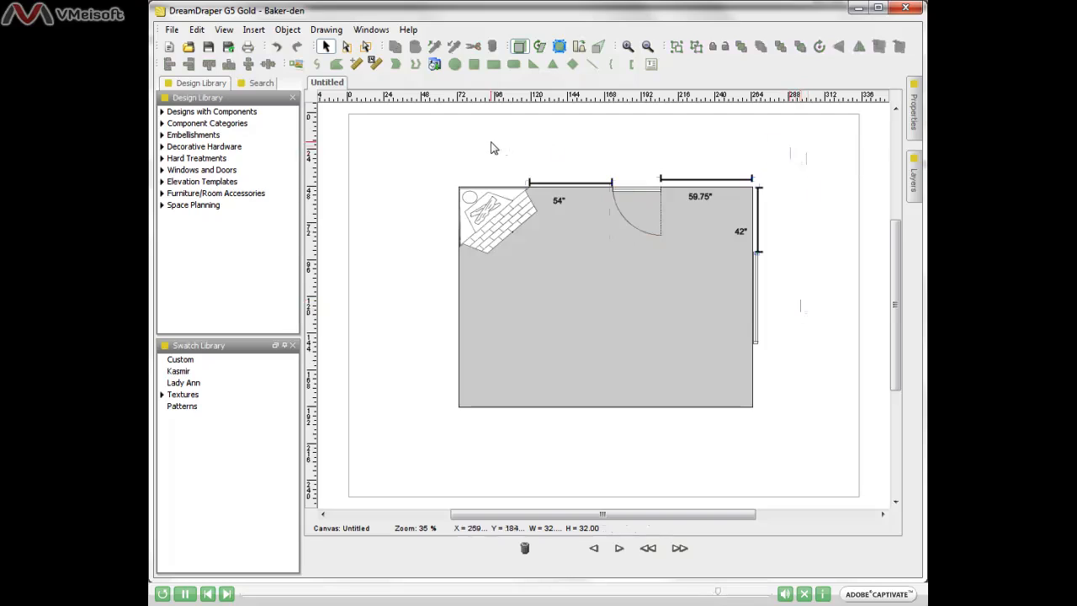
- Delete the 54" and 59.75" dimensions along the room's upper wall together
drag(491, 142, 776, 222)
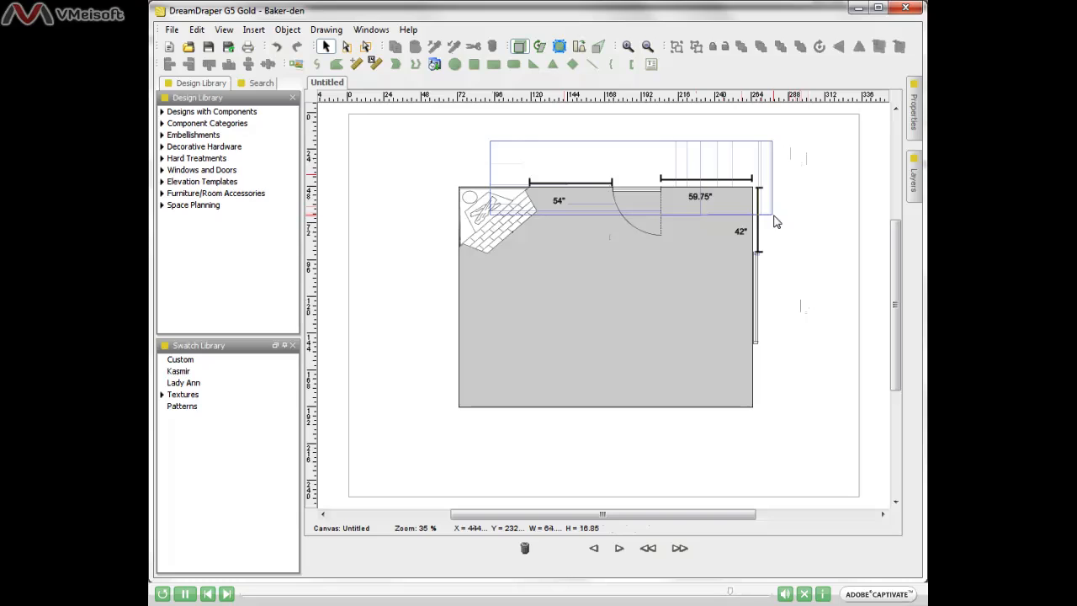
drag(776, 223, 775, 218)
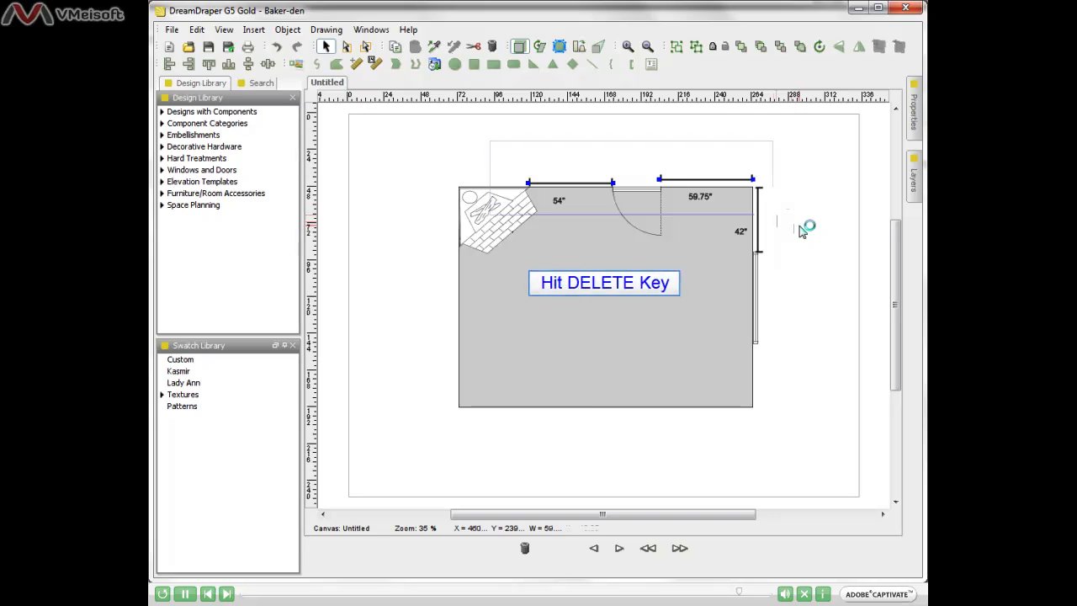
key(Delete)
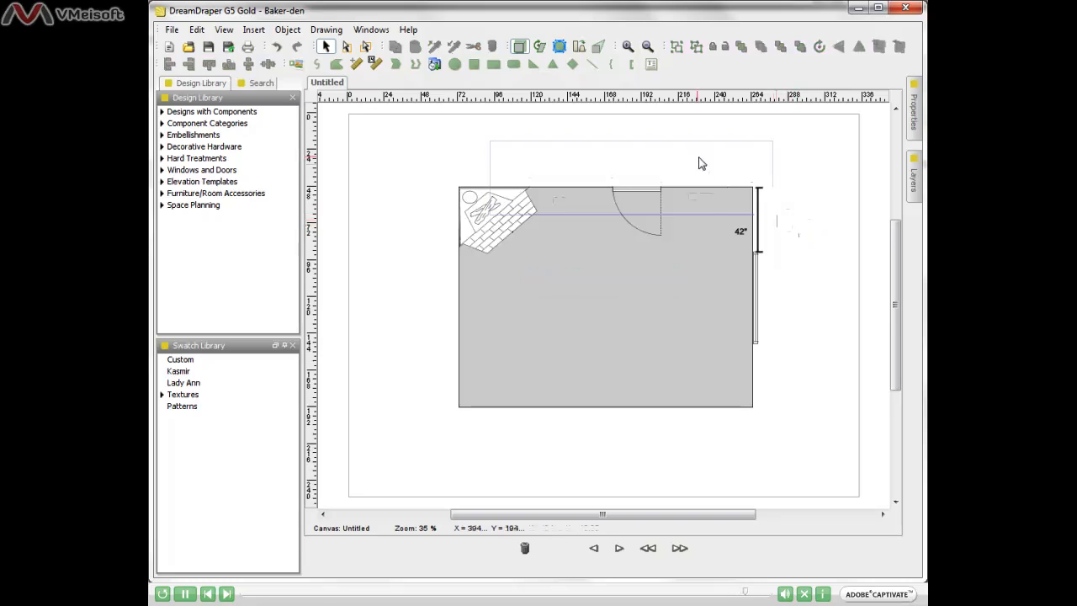
- Delete the 42" dimension beside the room's right wall
mouse_move(697, 157)
mouse_down()
mouse_move(790, 264)
mouse_move(792, 283)
mouse_up()
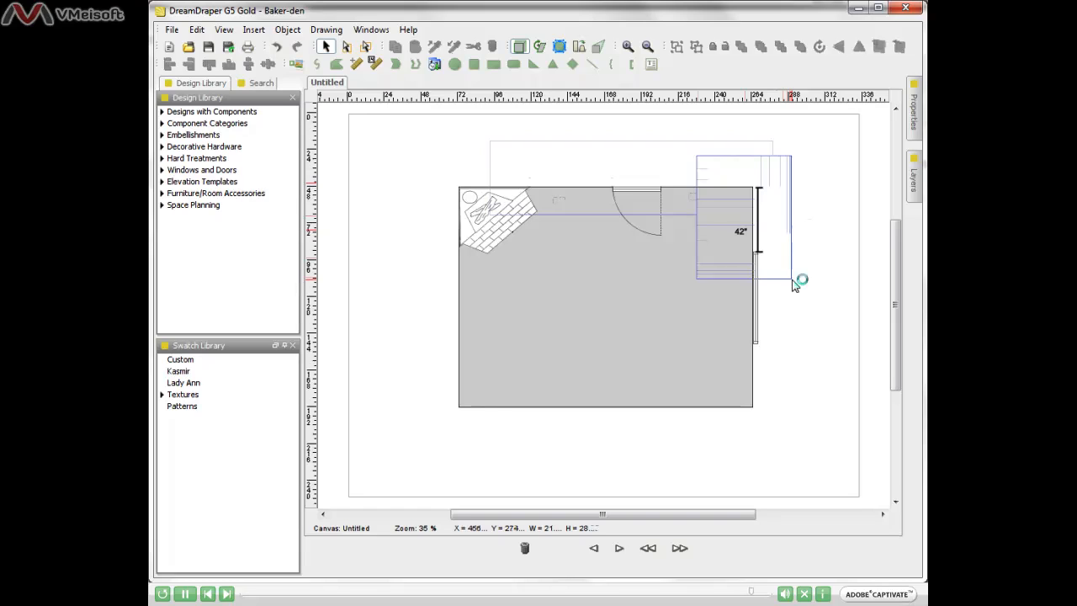
drag(793, 282, 794, 282)
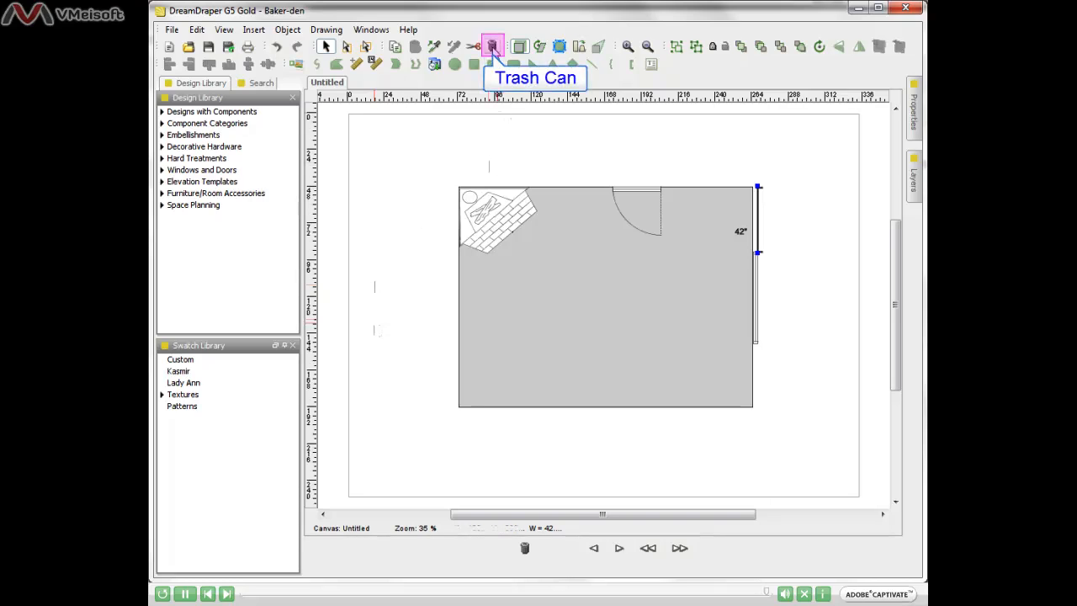
click(493, 48)
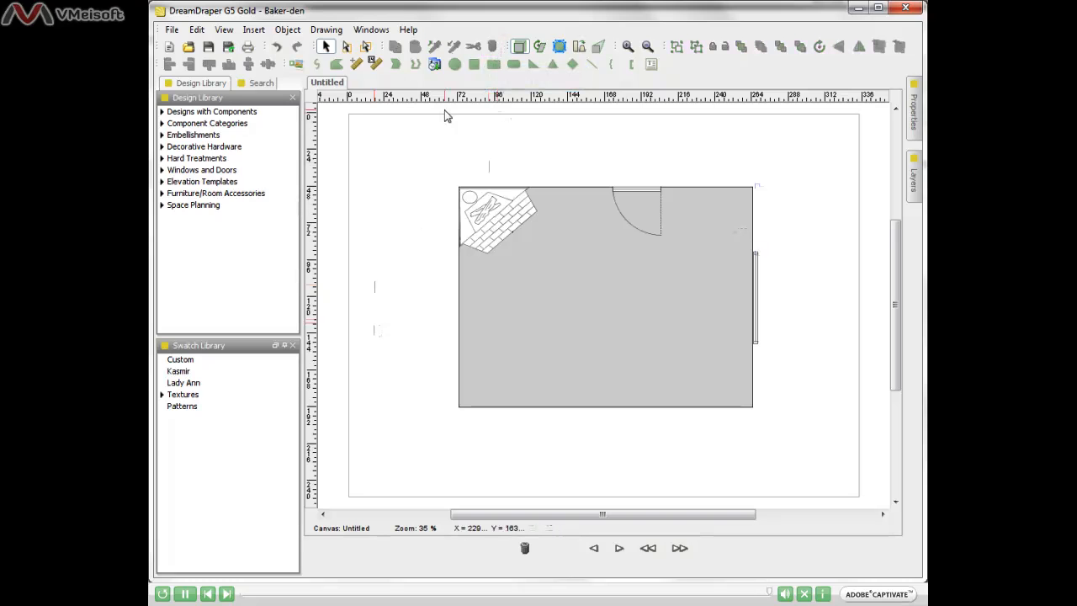